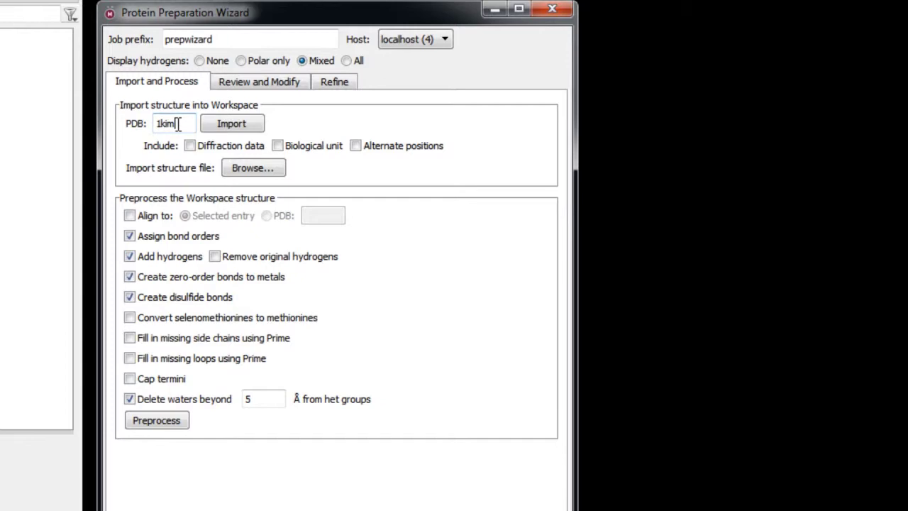
Step: Import PDB structure 1kim and preprocess it with missing side chains and missing loops filled in using Prime
left_click(226, 127)
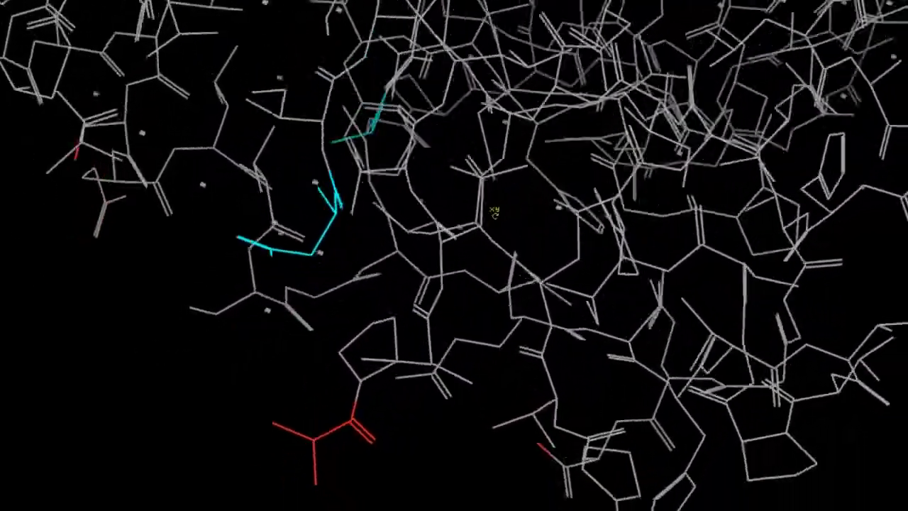
middle_click_drag(228, 209, 248, 235)
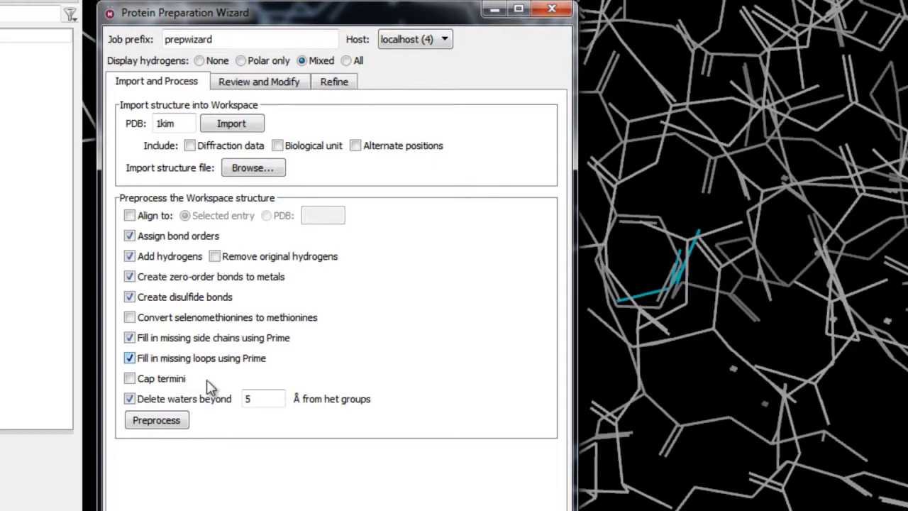
left_click(181, 422)
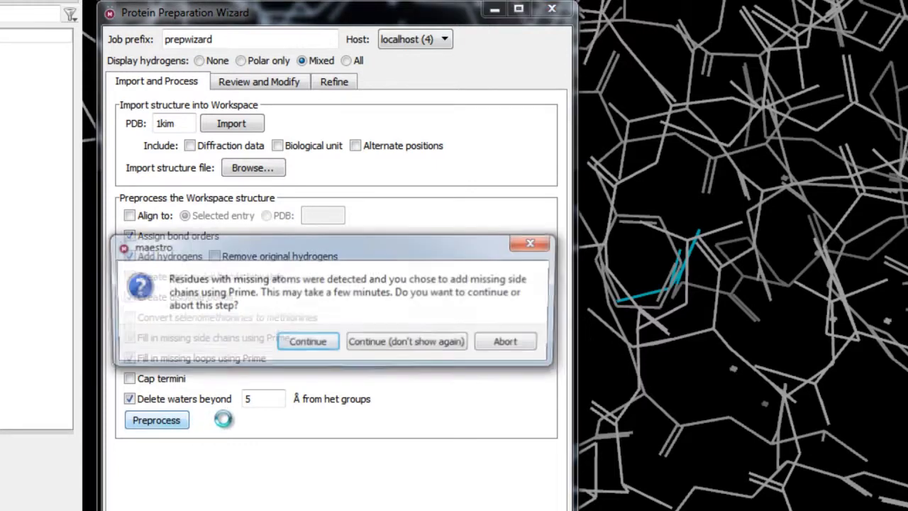
left_click(412, 346)
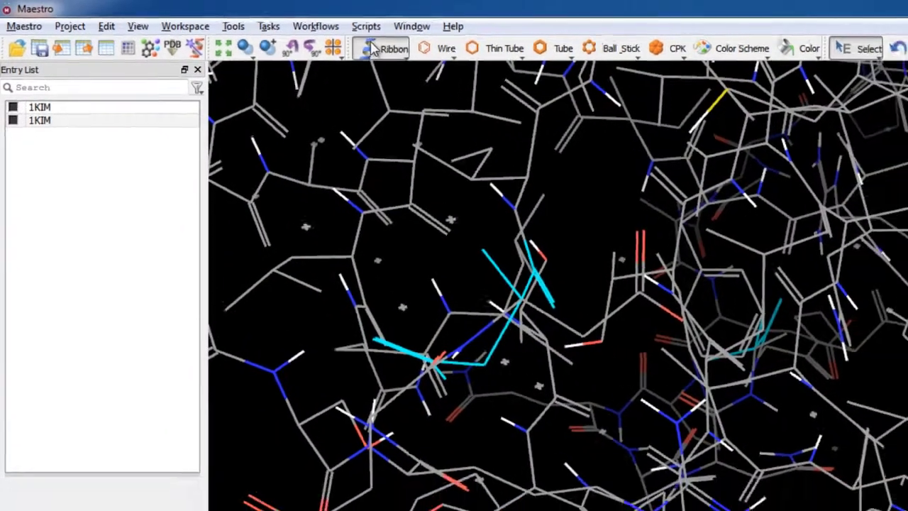
Step: Display the two 1KIM entries as ribbons and tile them side by side to compare the original and preprocessed structures
left_click(414, 51)
left_click(334, 55)
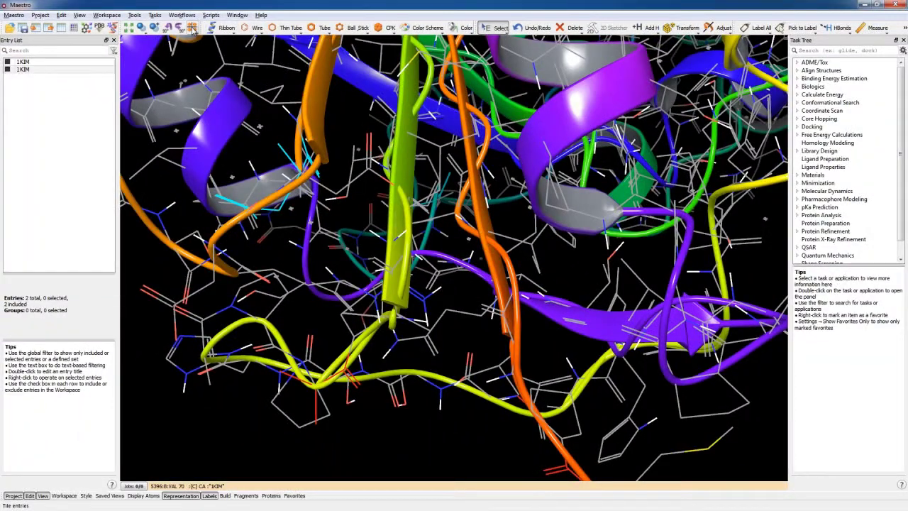
left_click(192, 28)
scroll(490, 271, "down", 5)
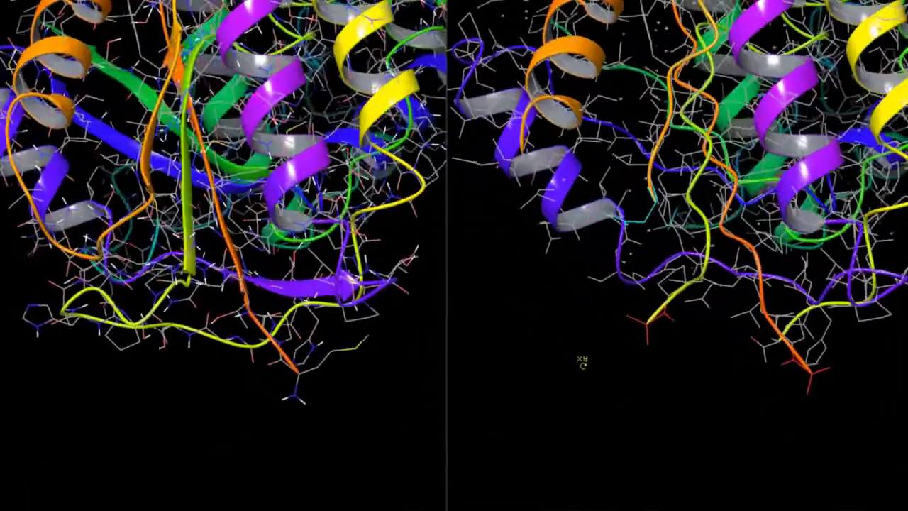
left_click_drag(582, 362, 567, 353)
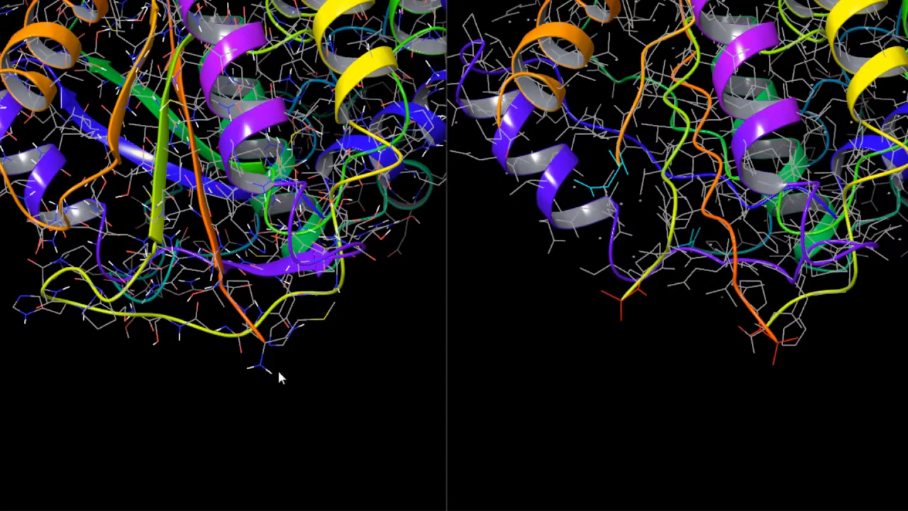
left_click_drag(467, 355, 485, 379)
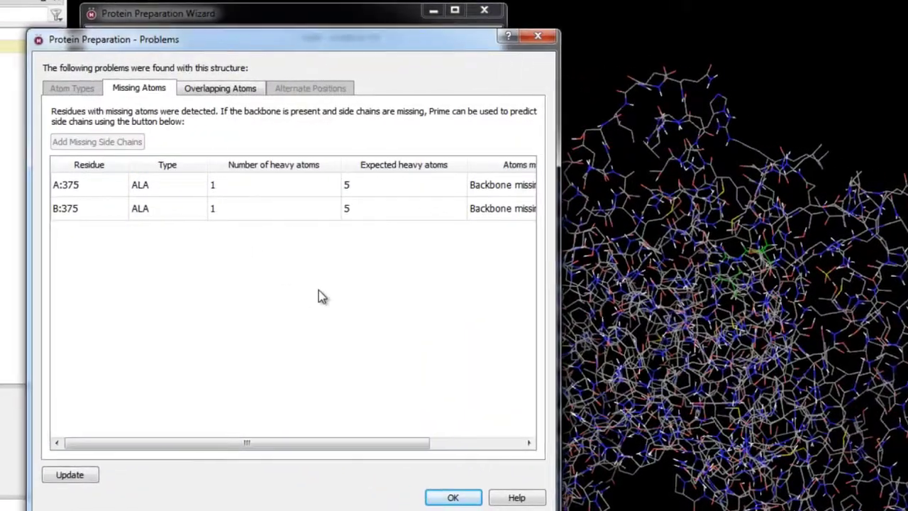
Step: Review the reported residues with missing atoms and locate ALA A:375 in the structure
left_click_drag(424, 443, 530, 459)
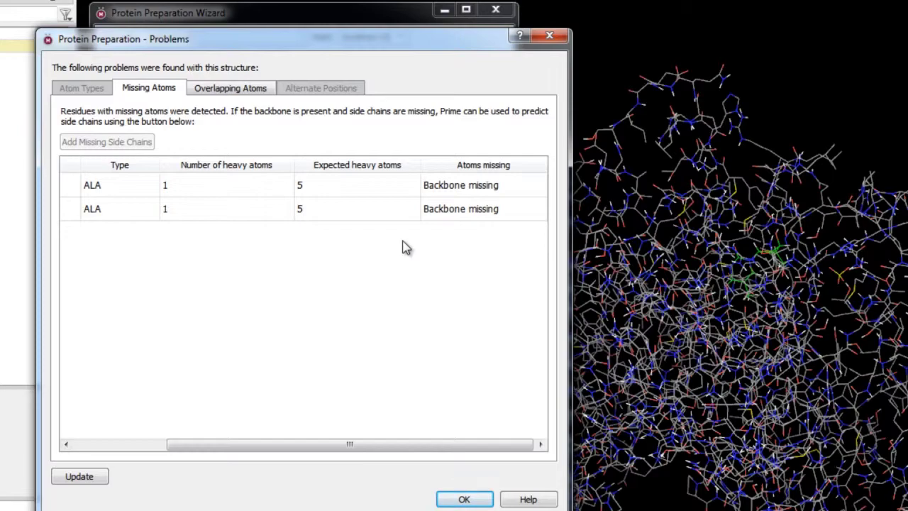
left_click(358, 186)
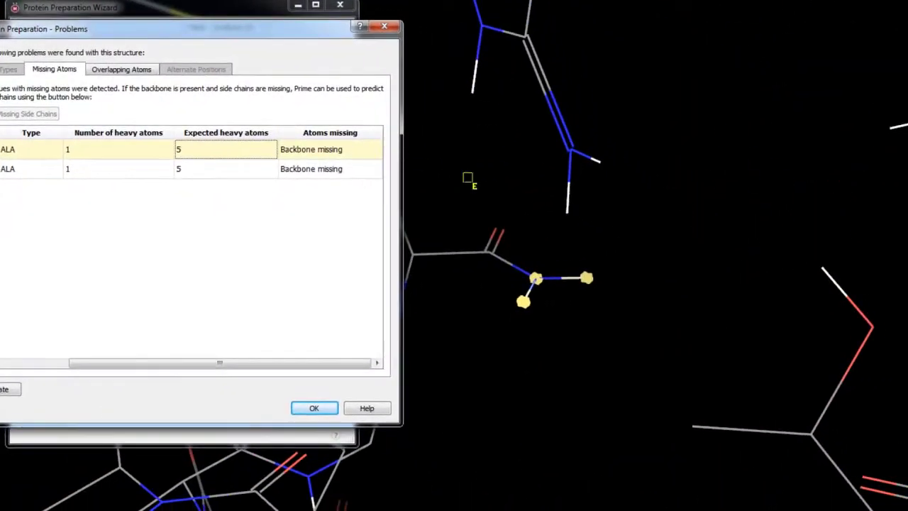
left_click(589, 240)
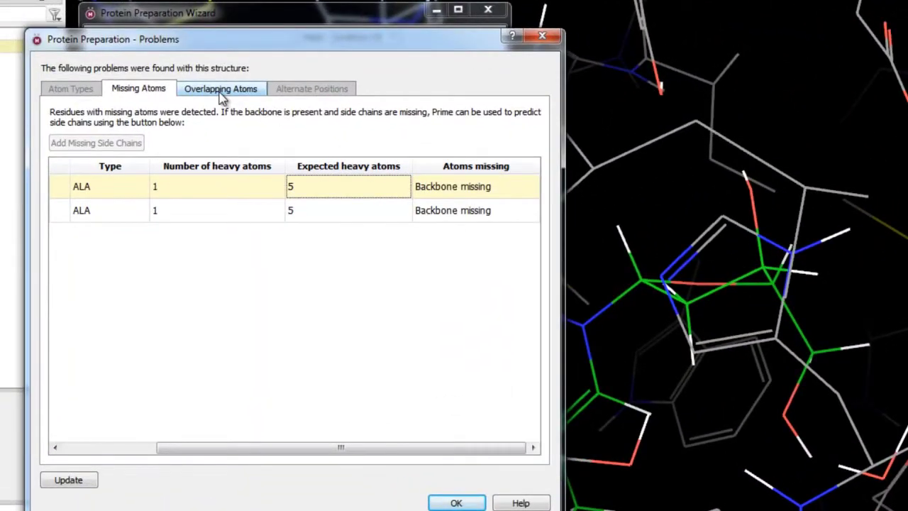
Step: Review the overlapping atoms, inspect the A:70 H and CA pair in the structure, and close the problem report
left_click(221, 91)
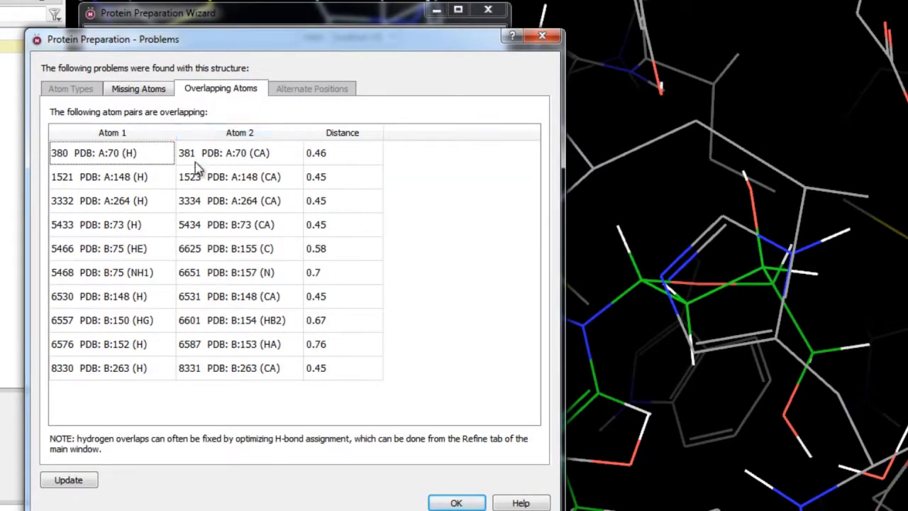
left_click(148, 158)
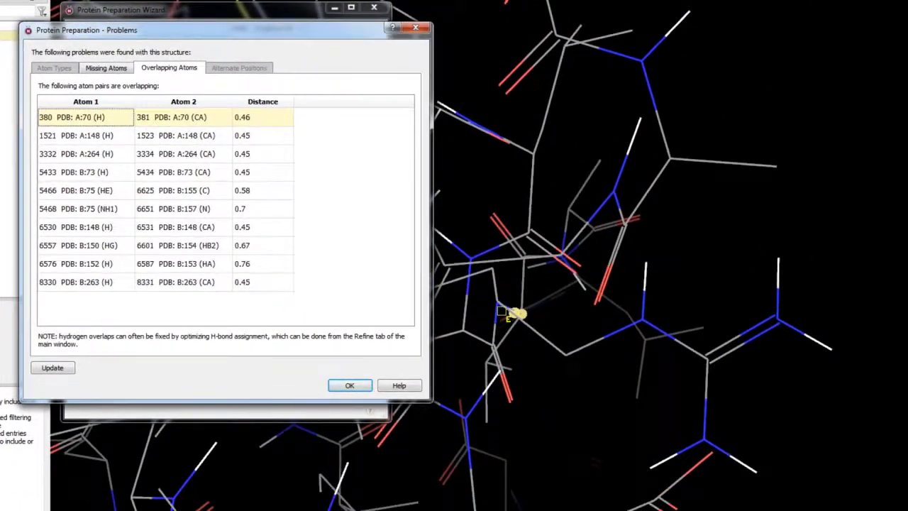
left_click(373, 305)
scroll(373, 305, "up", 5)
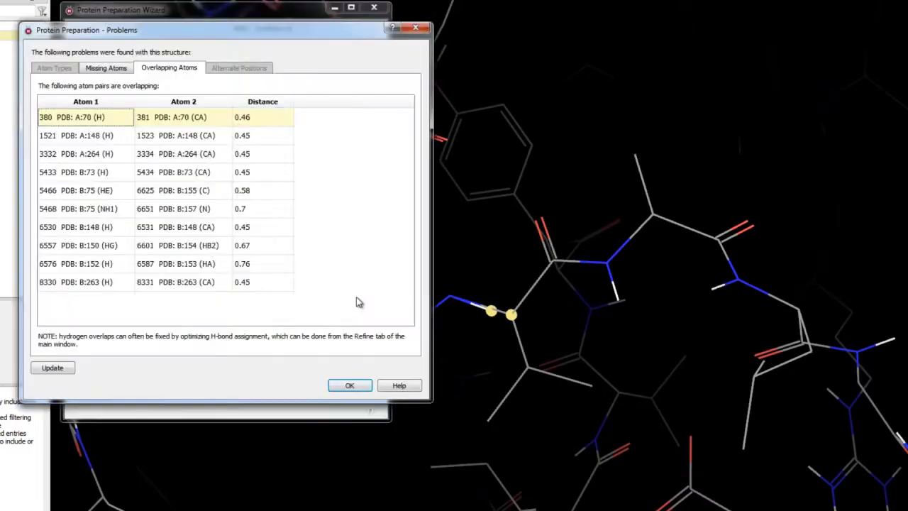
left_click(355, 386)
Step: Analyze the workspace for review and modification, and highlight chain A and chain B in turn
left_click(170, 59)
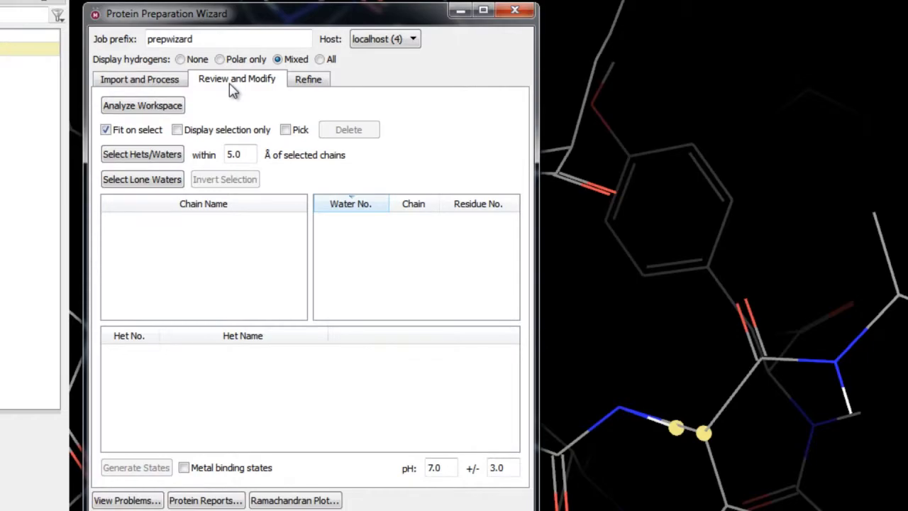
left_click(146, 107)
left_click(199, 223)
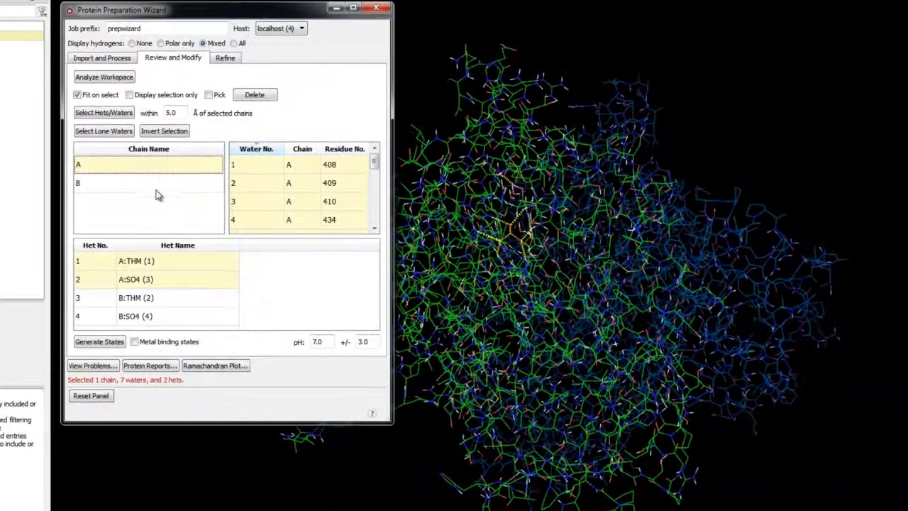
left_click(215, 256)
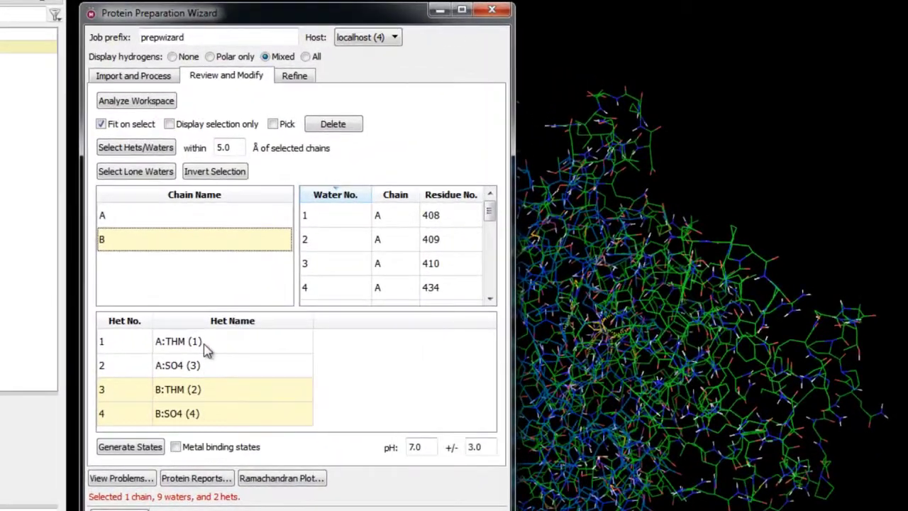
Step: Generate het states at pH 7.0 +/- 3.0 and compare state S2 of ligand A:THM (1) with its original, keeping the original
left_click(205, 348)
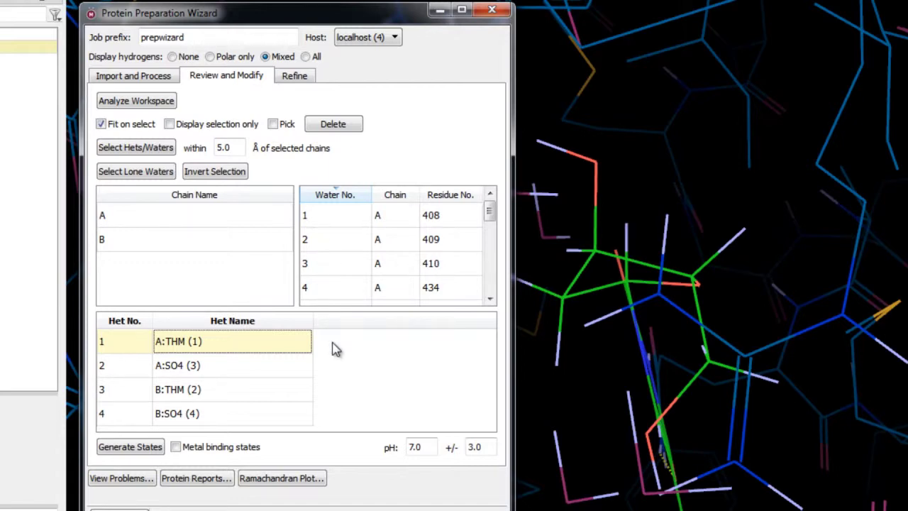
left_click(119, 454)
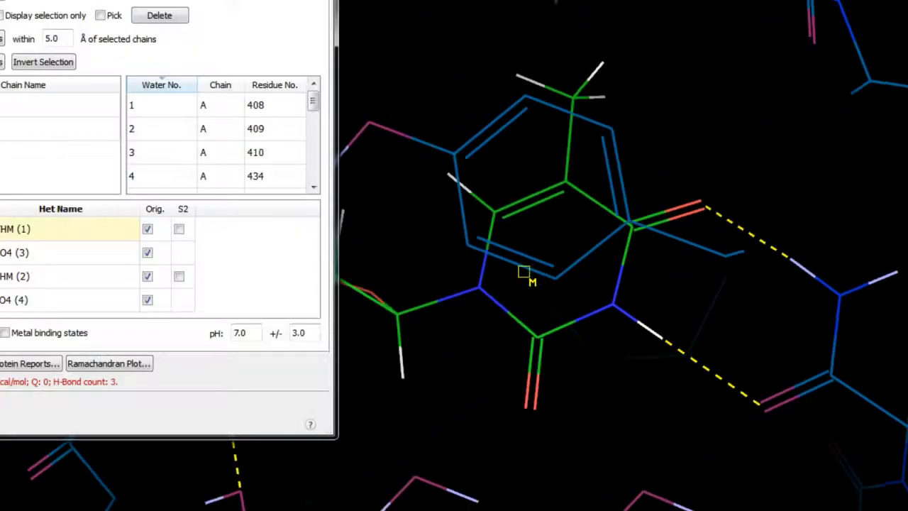
left_click(179, 228)
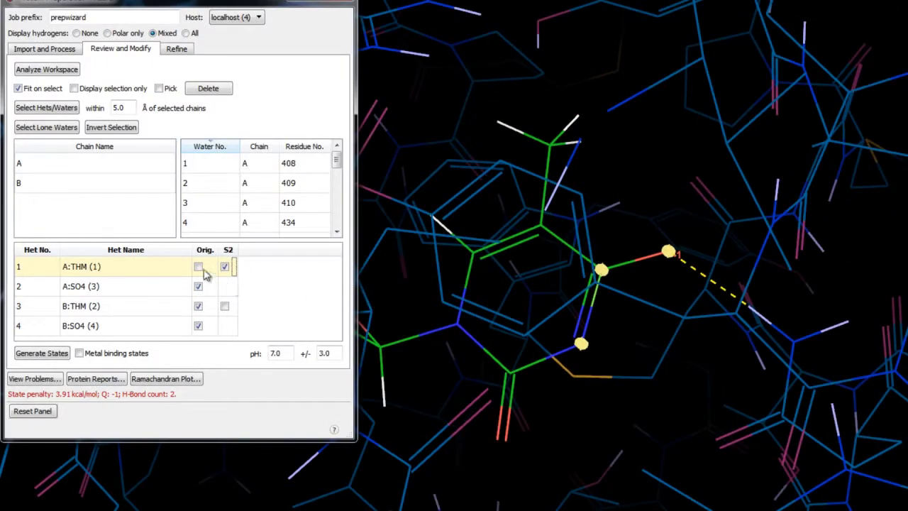
left_click(199, 267)
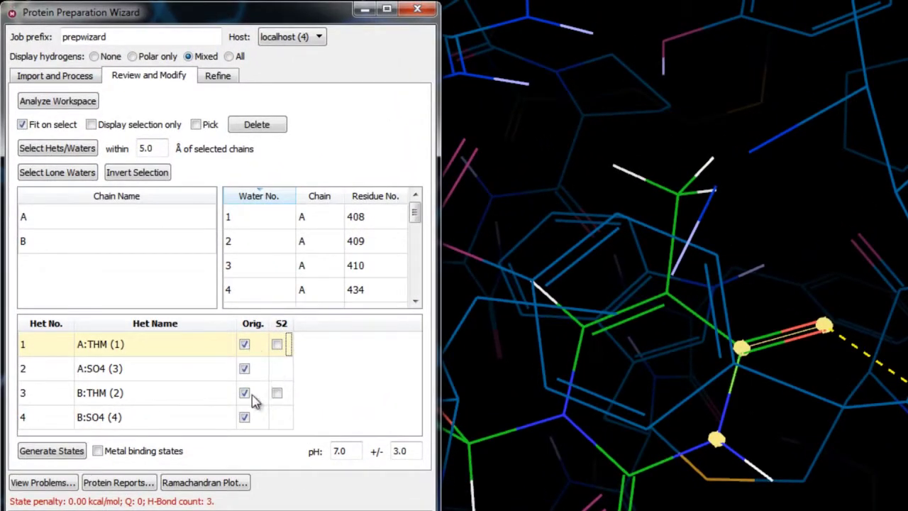
Step: Optimize the H-bond assignment with sampled water orientations and PROPKA at pH 7.0, and inspect the flipped HIE residue
left_click(219, 76)
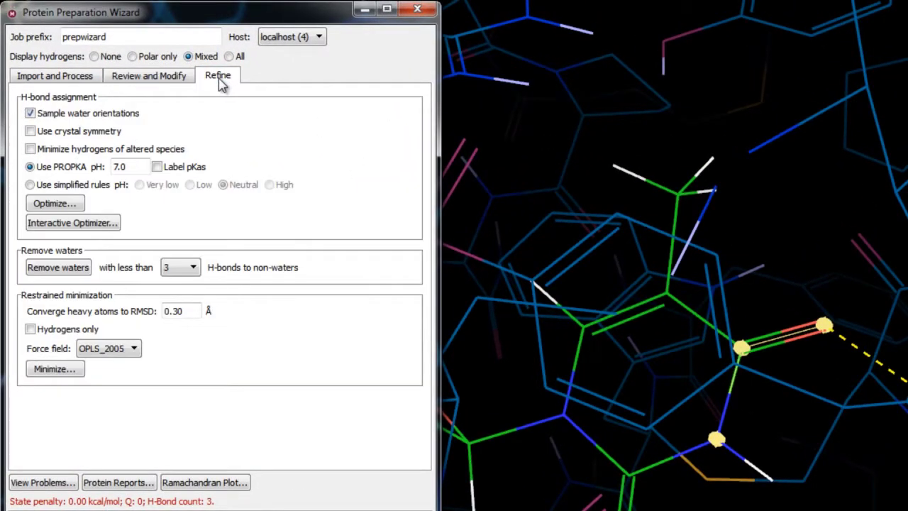
left_click(65, 204)
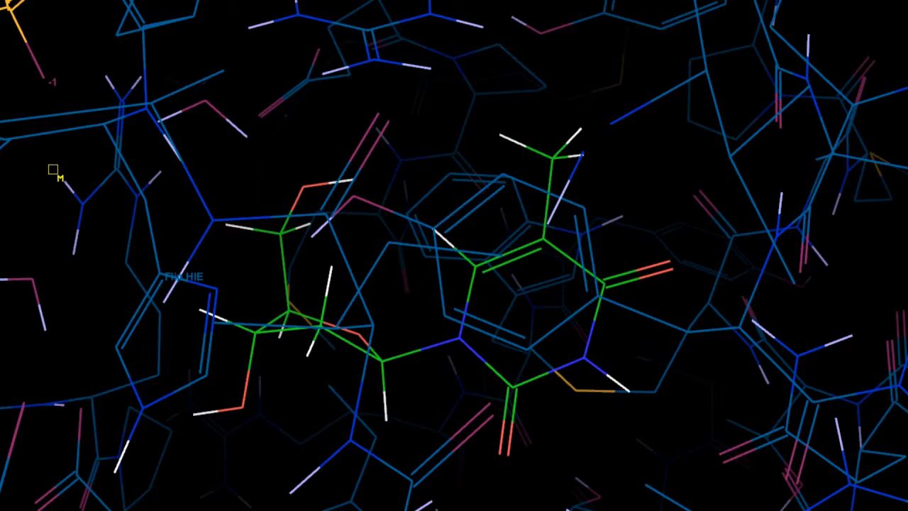
left_click(163, 259)
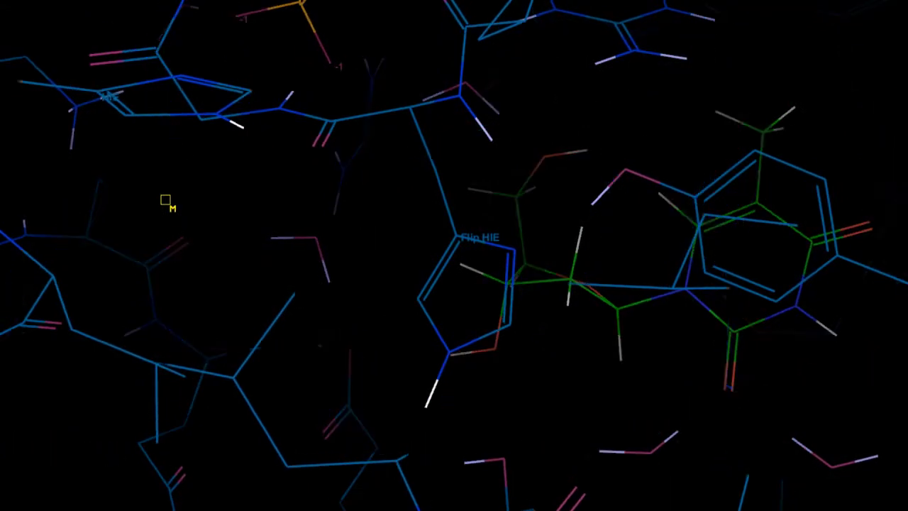
middle_click_drag(438, 315, 480, 310)
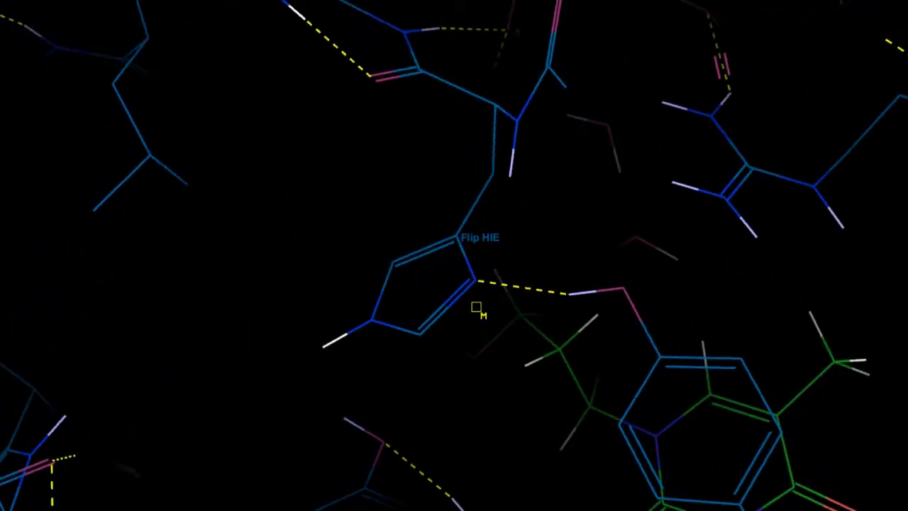
middle_click_drag(524, 286, 544, 265)
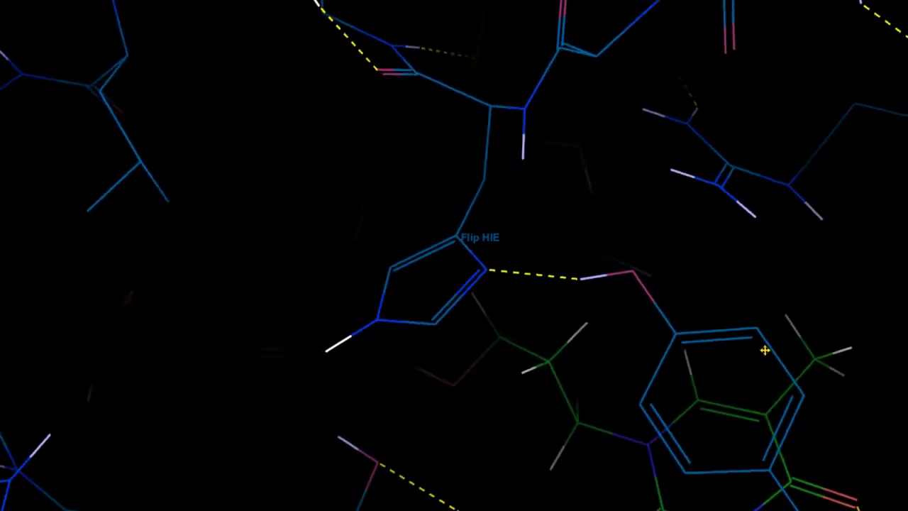
right_click_drag(766, 349, 565, 259)
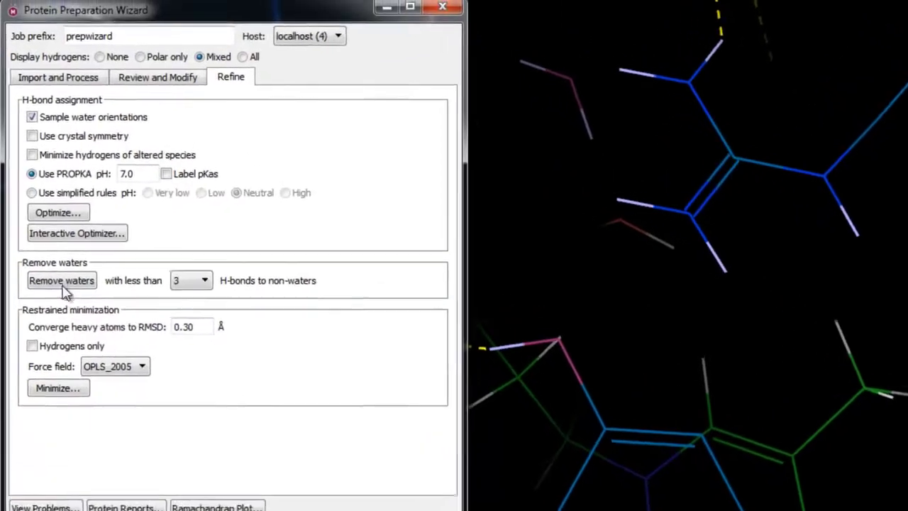
Step: Examine the water orientations and hydrogen bonds around the ligand before and after optimization
left_click(47, 149)
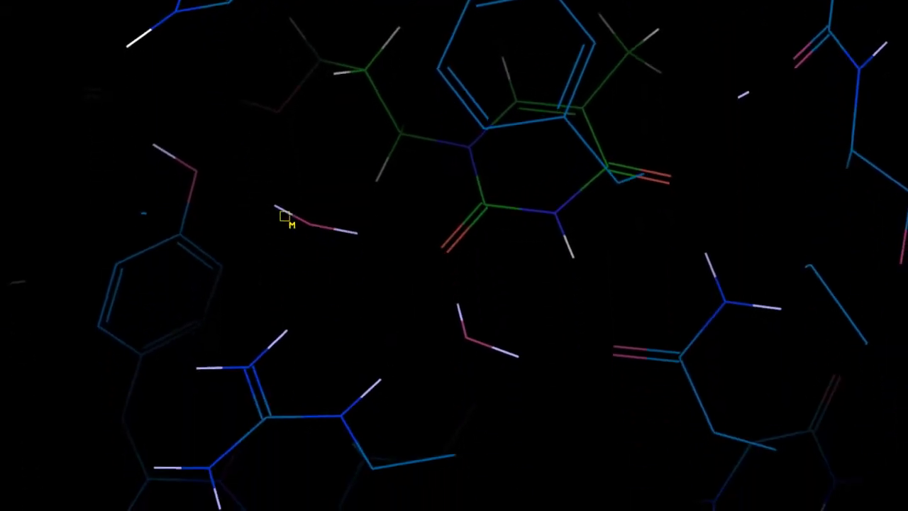
left_click_drag(264, 202, 532, 489)
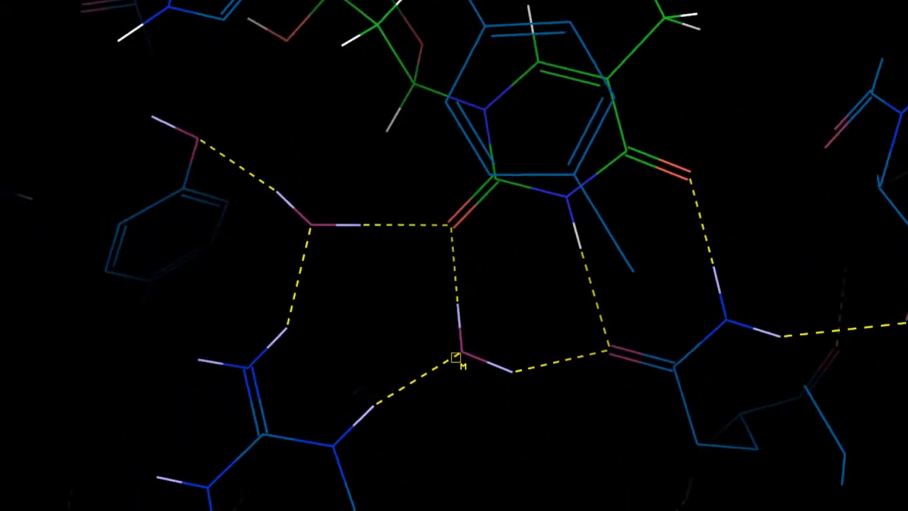
middle_click_drag(396, 334, 374, 357)
middle_click_drag(601, 436, 667, 396)
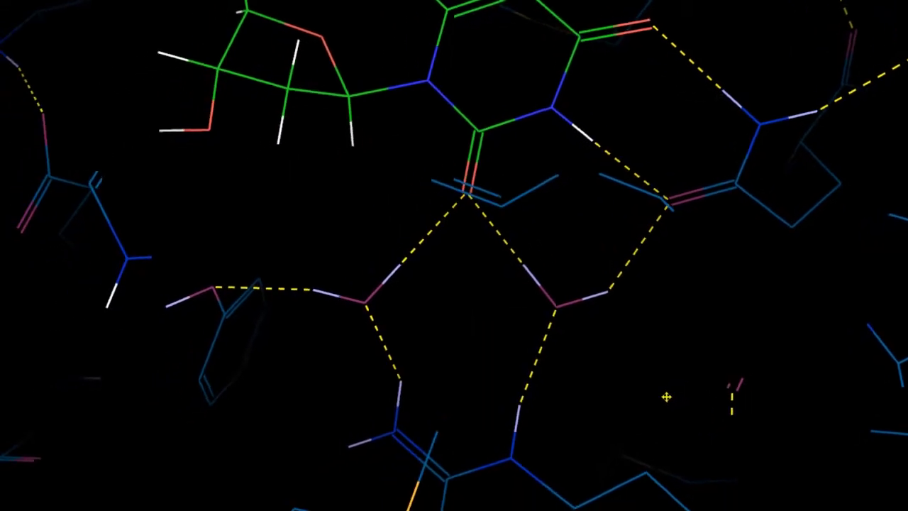
Step: Run the restrained minimization with the OPLS_2005 force field, converging heavy atoms to an RMSD of 0.30 Å
scroll(663, 391, "up", 2)
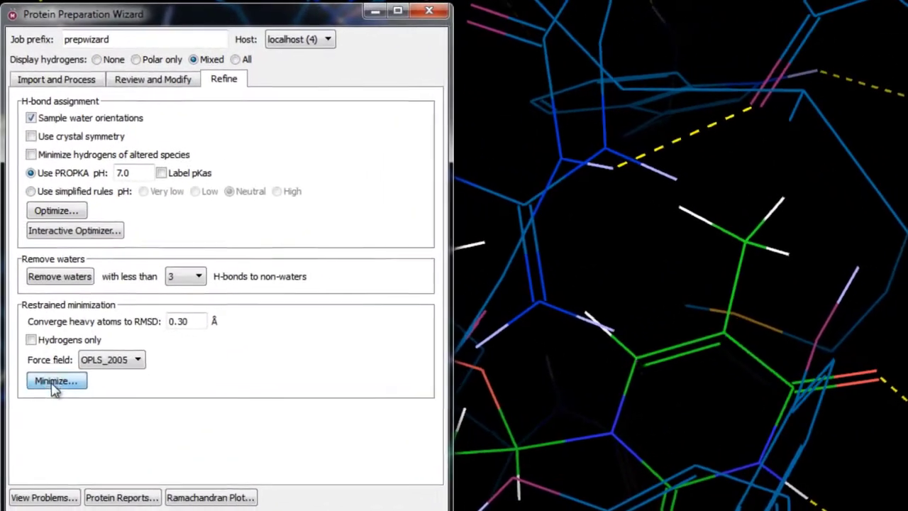
left_click(53, 383)
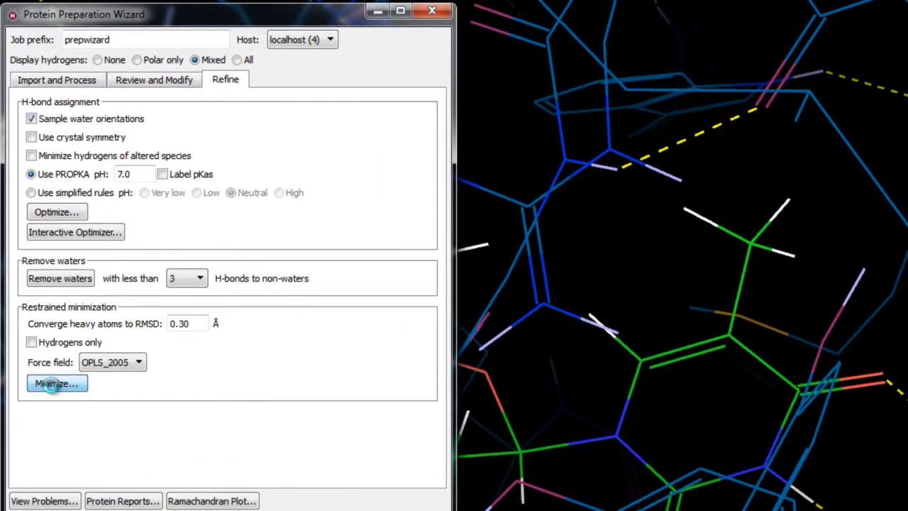